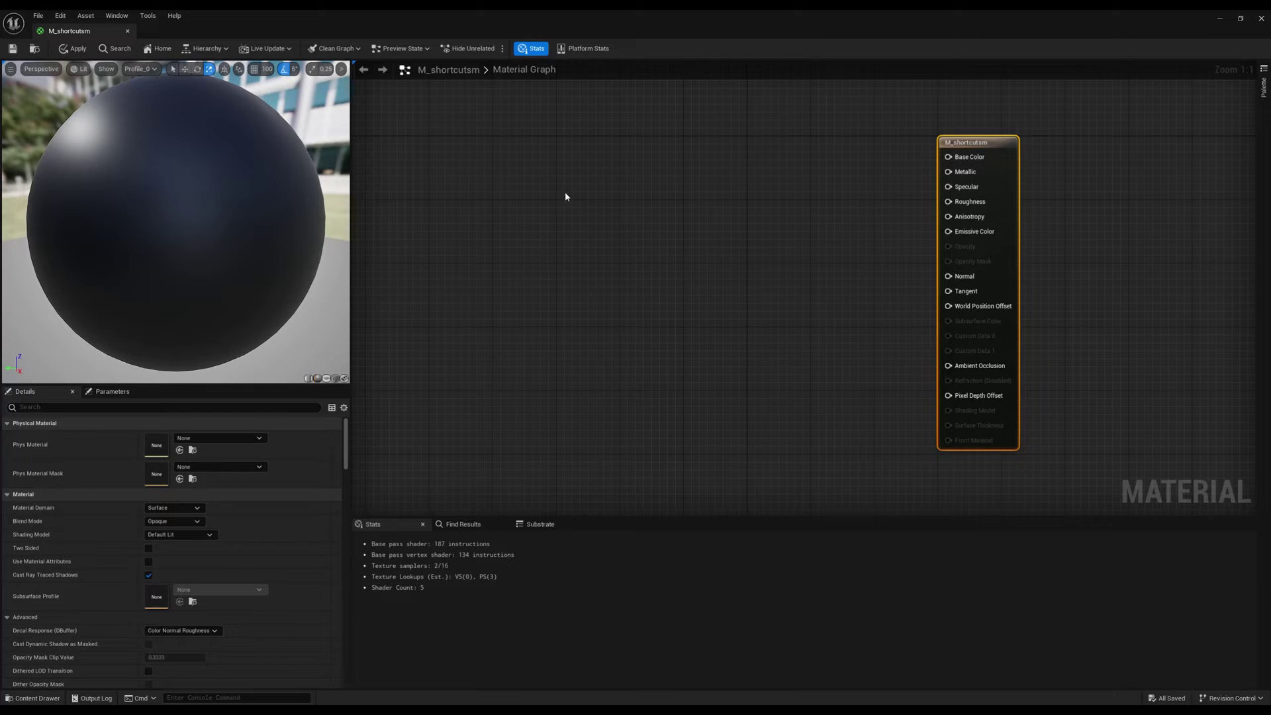
Place a scalar constant plus Constant2Vector, Constant3Vector and Constant4Vector nodes.
left_click(535, 172)
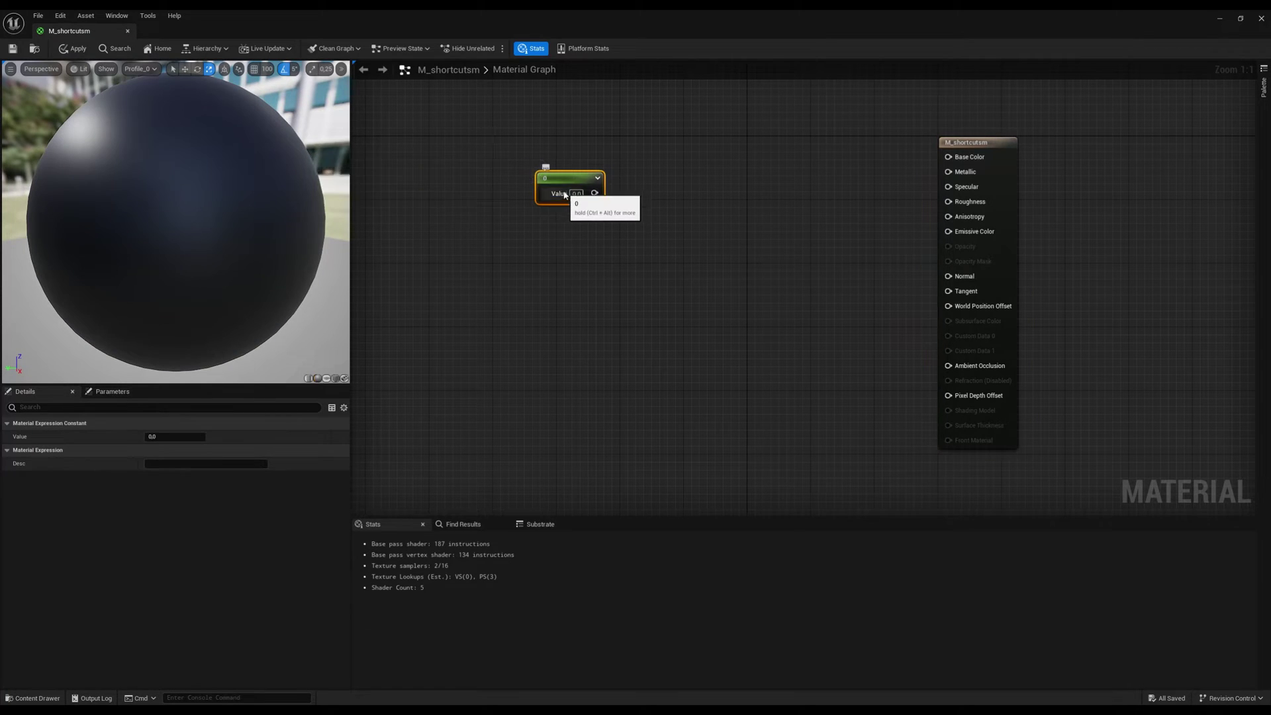
left_click(553, 245)
left_click(552, 346)
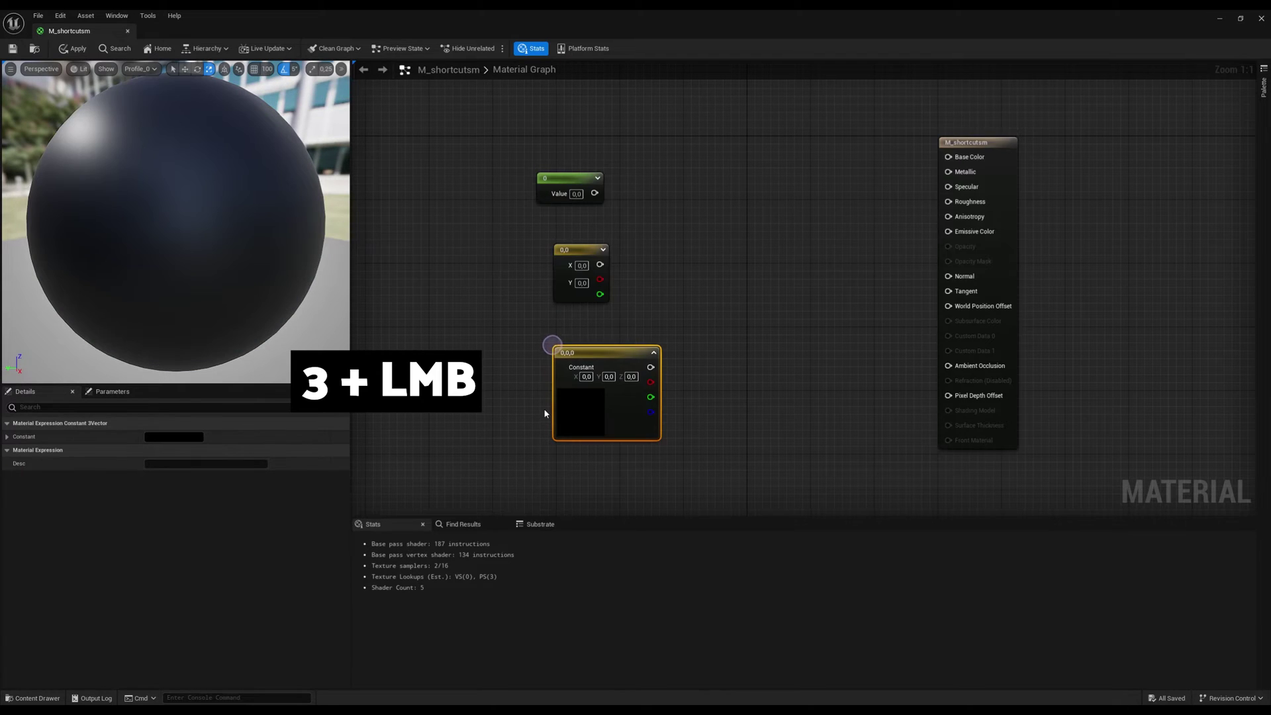
left_click(547, 443)
Stack the 3- and 4-vector constants into a column beneath the other constants.
left_click_drag(552, 444, 554, 418)
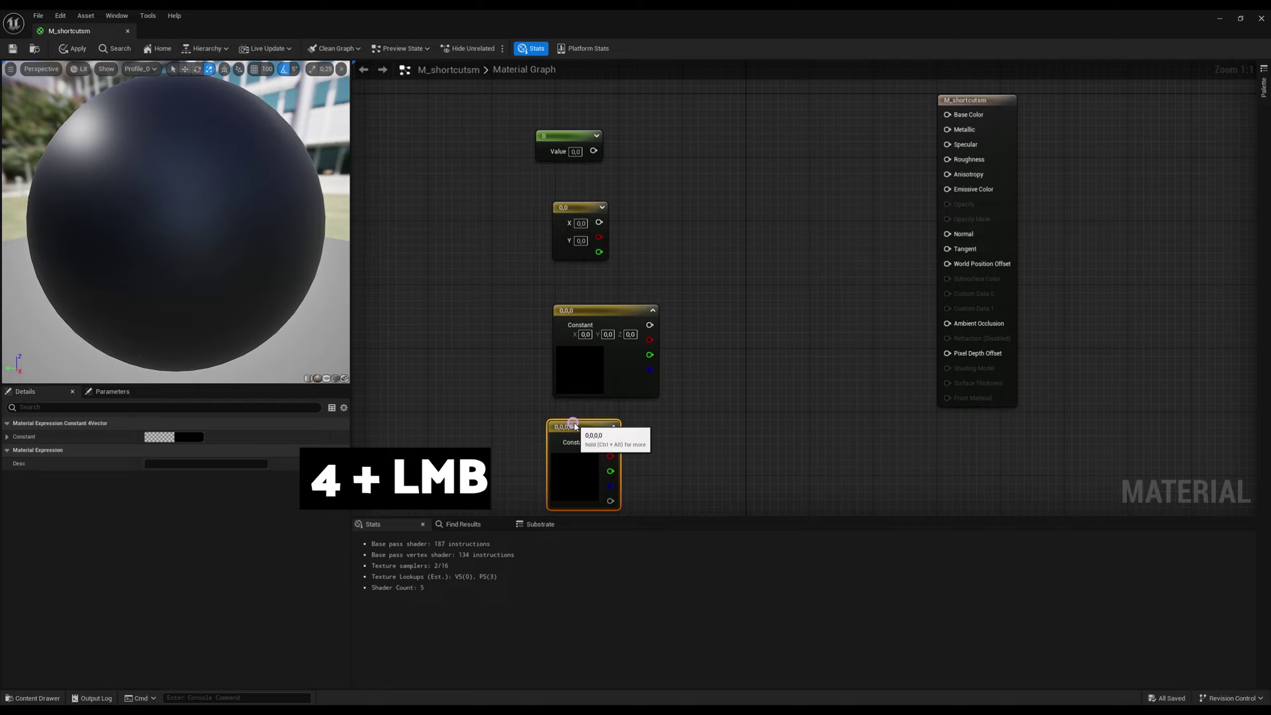
left_click_drag(632, 313, 589, 296)
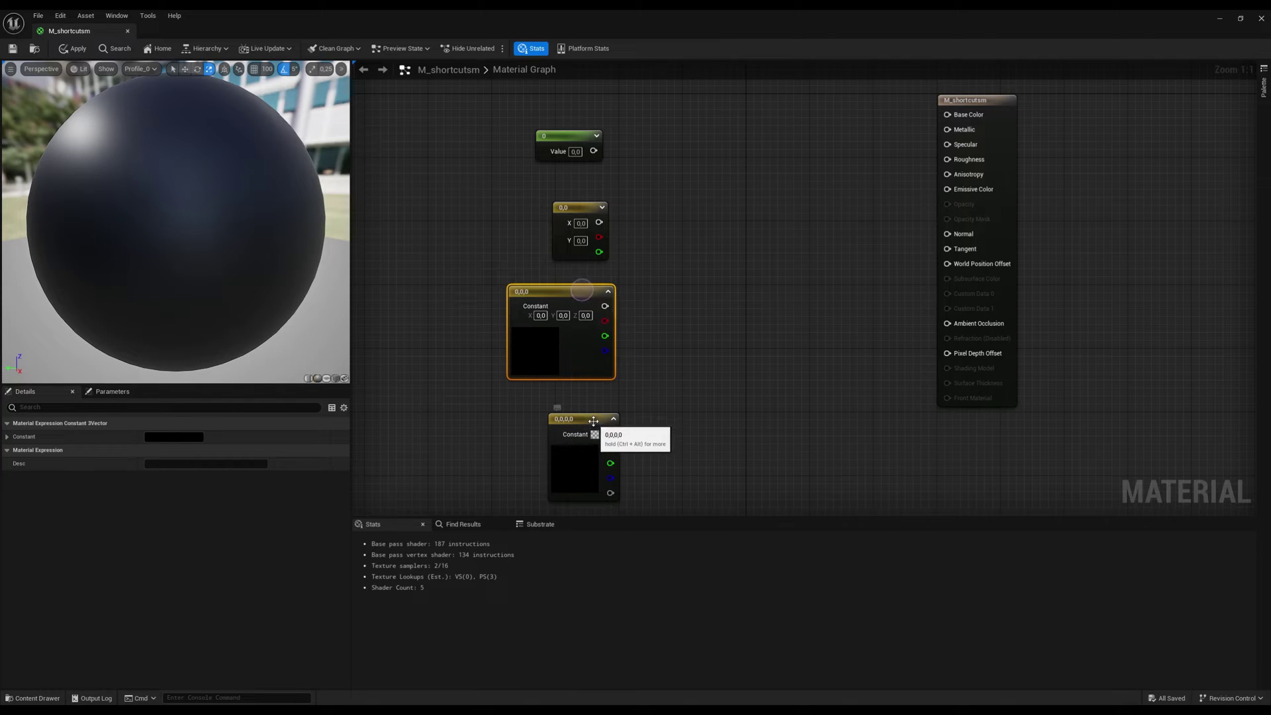
left_click_drag(597, 420, 589, 402)
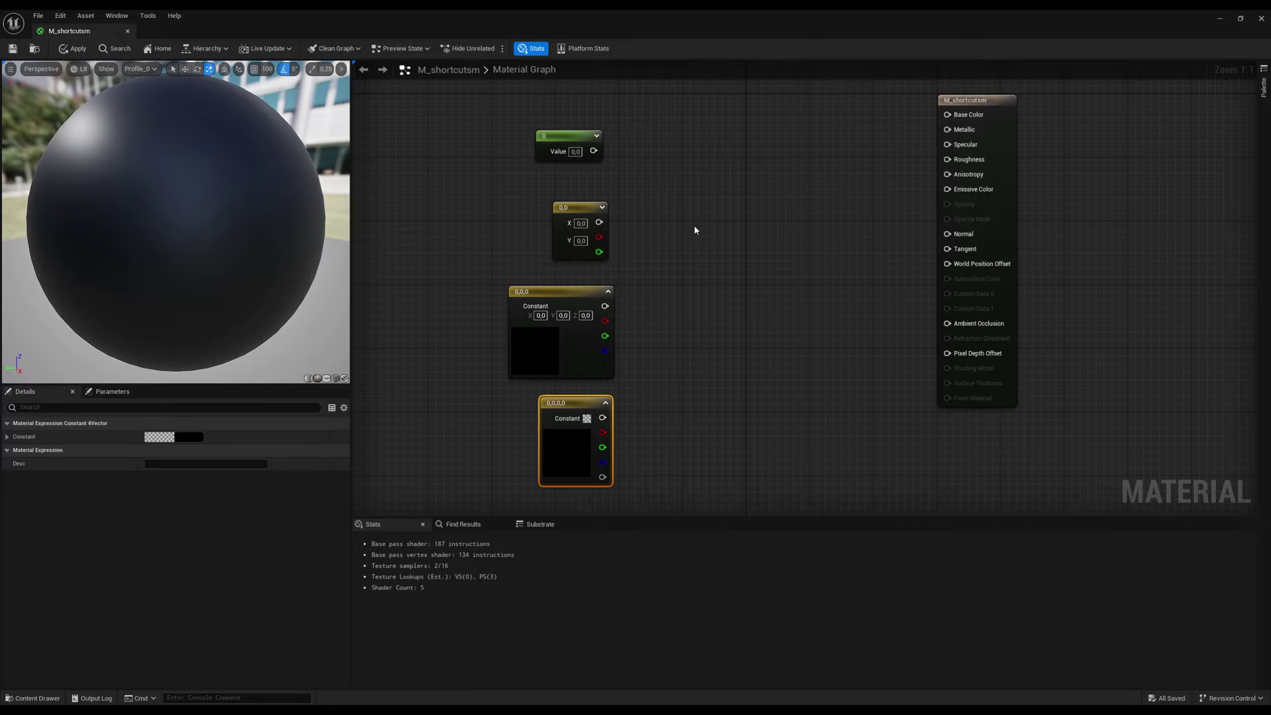
right_click_drag(714, 182, 693, 185)
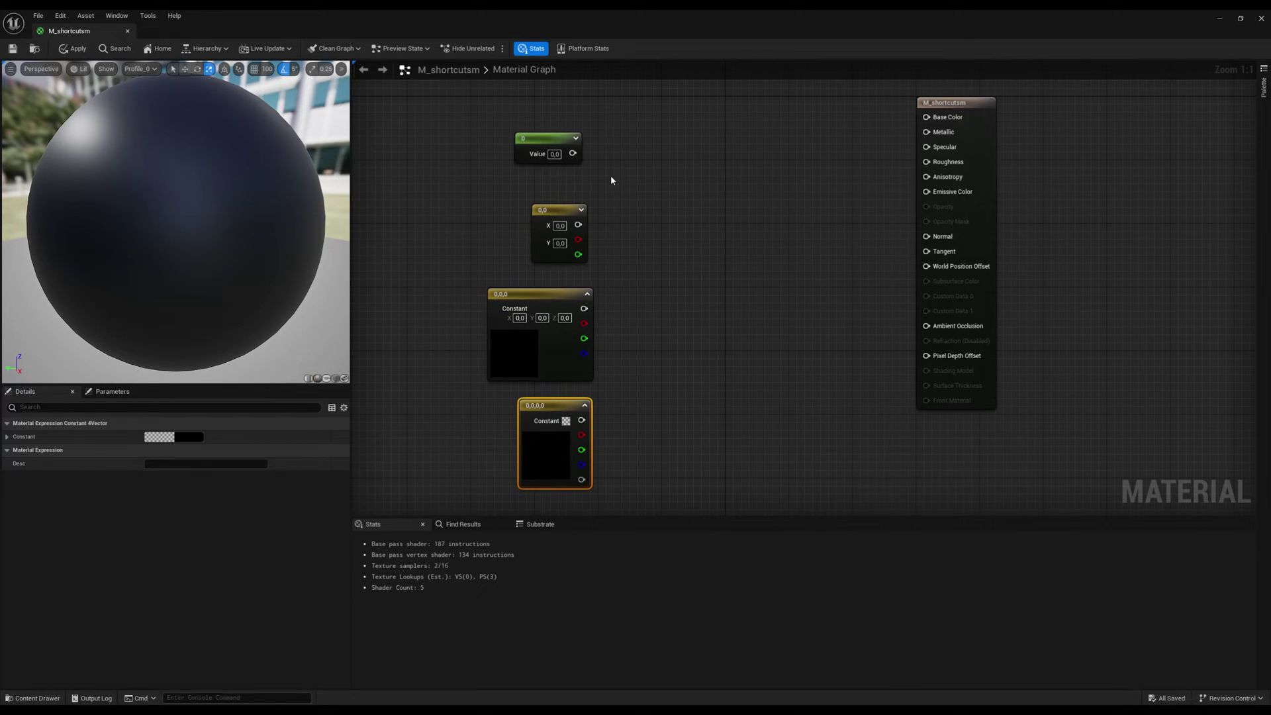
Convert the scalar constant to parameter Param and add scalar parameter Param_1 beside it.
right_click(549, 143)
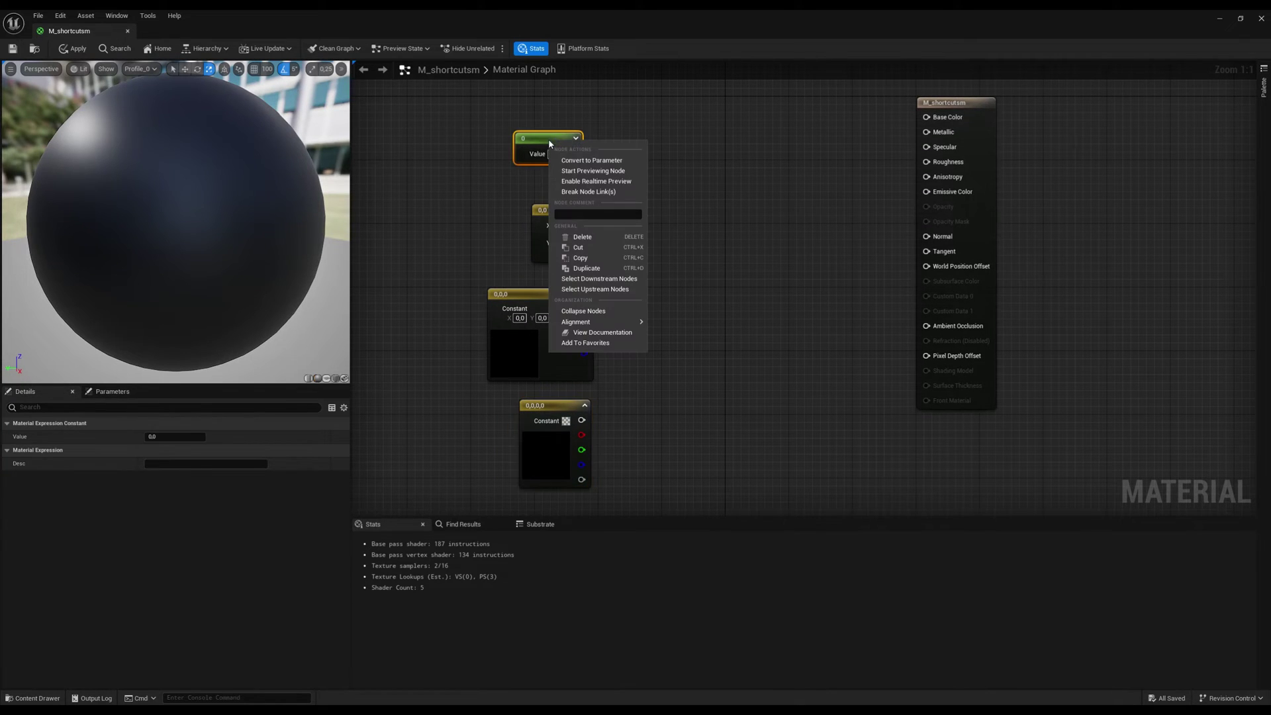
left_click(585, 160)
left_click(641, 186)
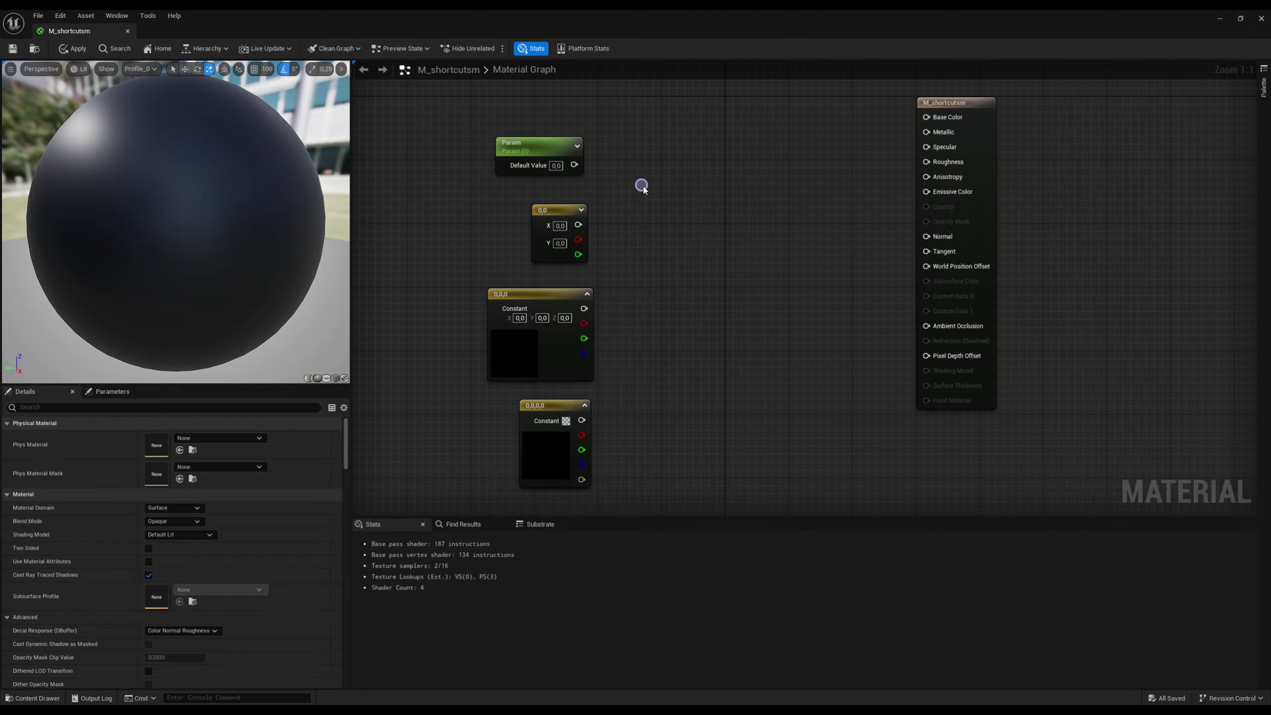
key("s")
left_click(678, 169)
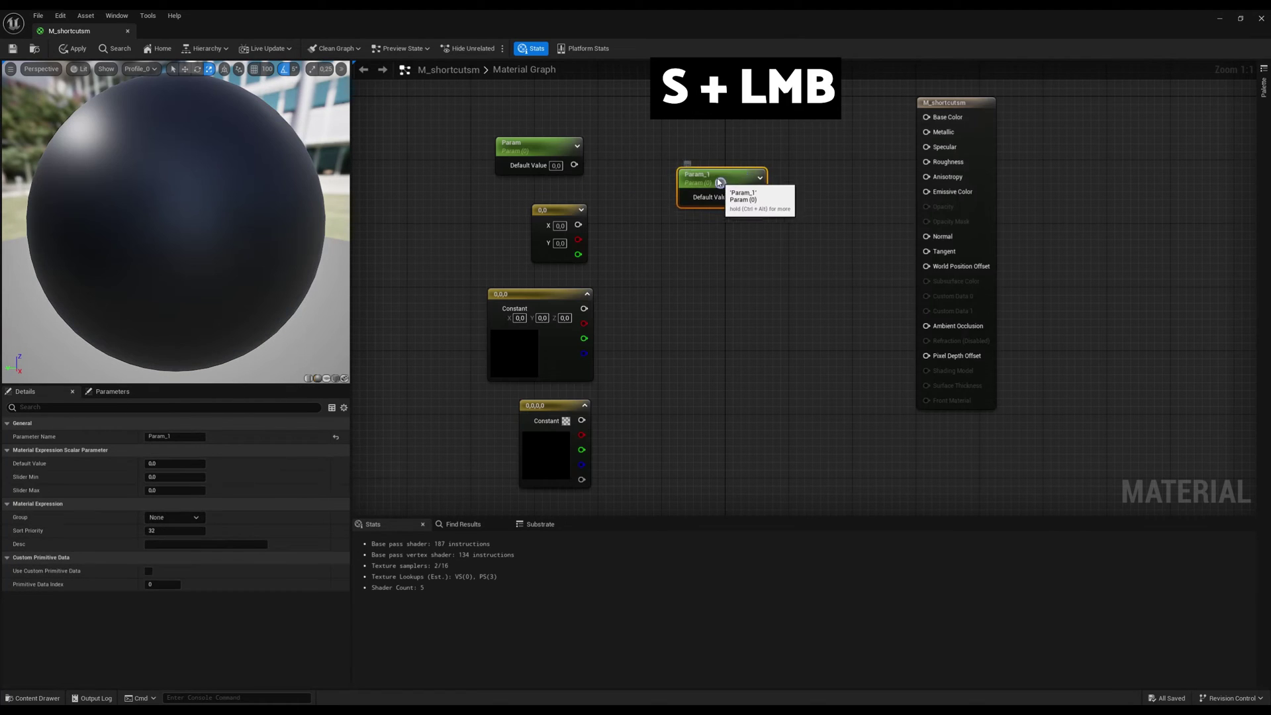
left_click_drag(710, 179, 710, 155)
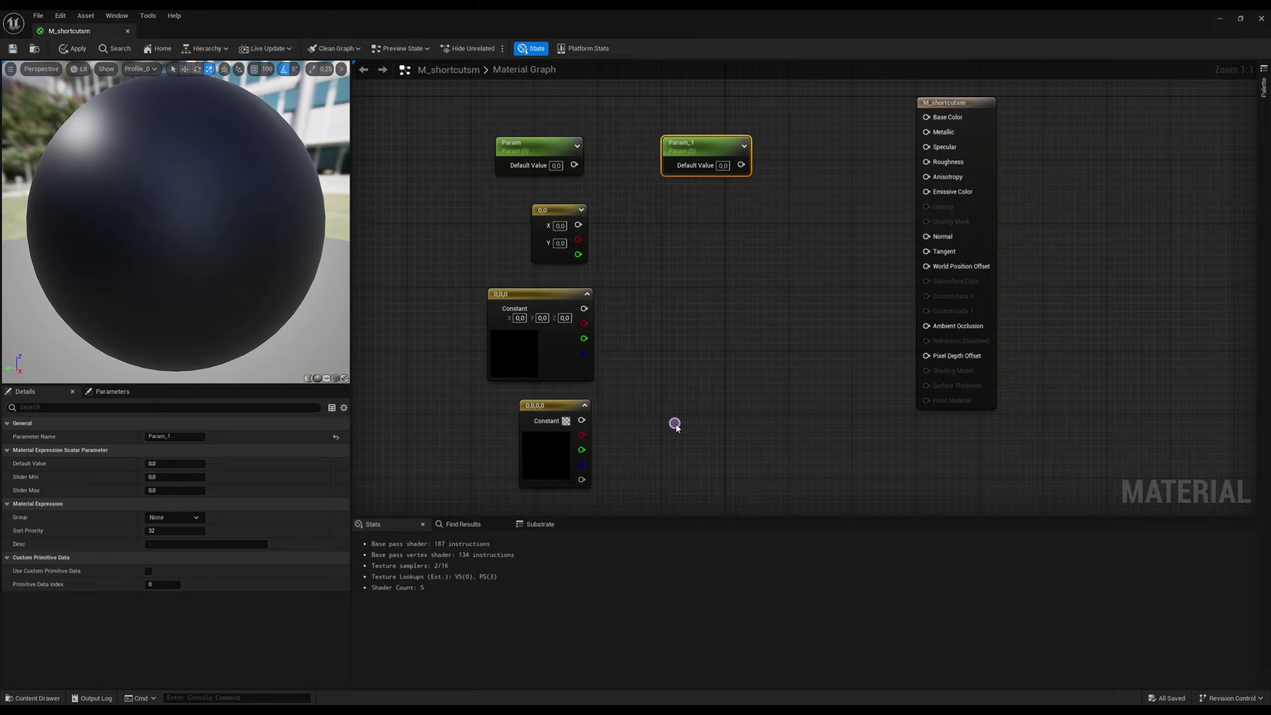
Add a vector parameter beside the 4-vector constant and move the result node down-left.
key("v")
left_click(675, 423)
left_click_drag(685, 427, 674, 408)
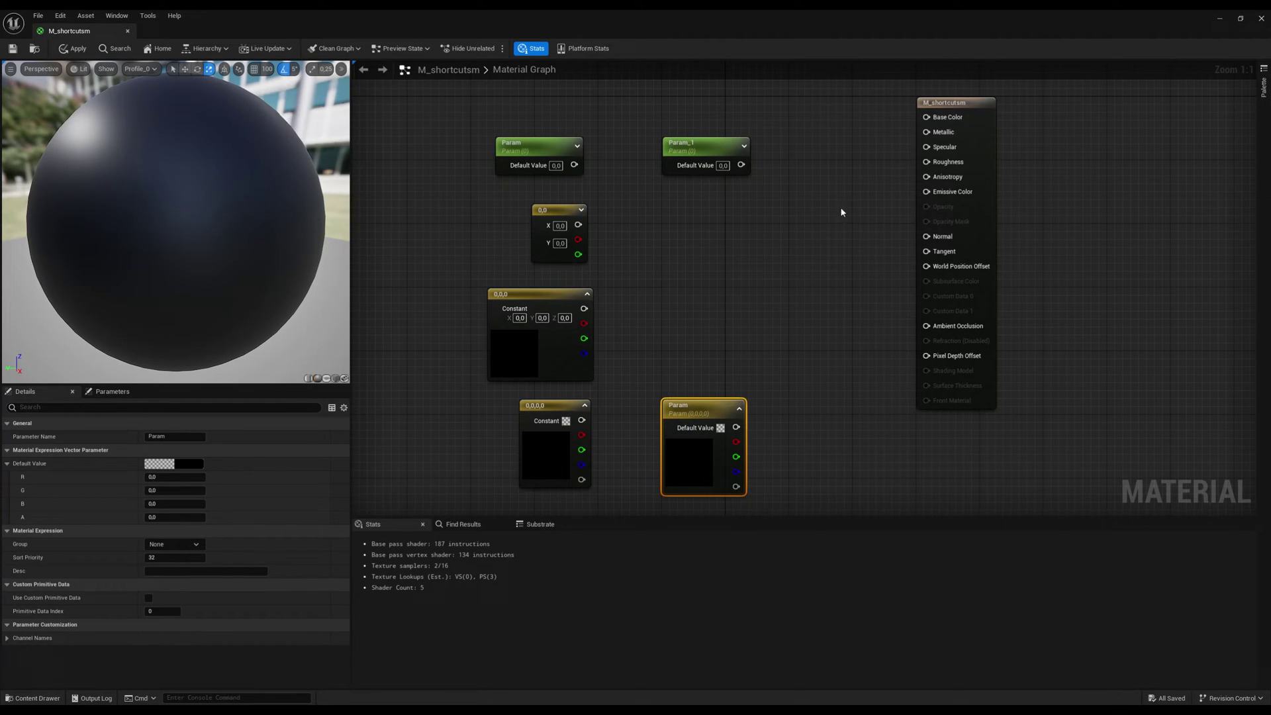
mouse_move(962, 102)
left_mouse_down()
mouse_move(983, 176)
mouse_move(956, 159)
left_mouse_up()
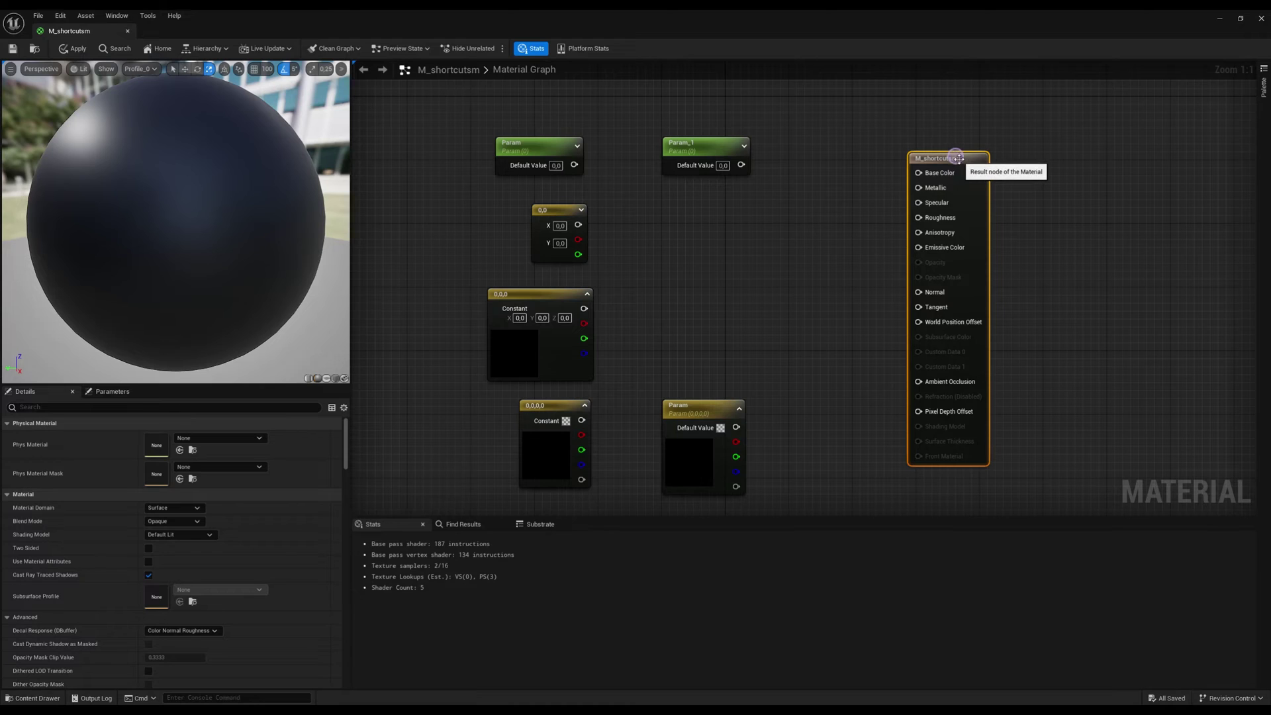
Promote Base Color and Specular to parameter nodes, placed left of the result node.
right_click(921, 177)
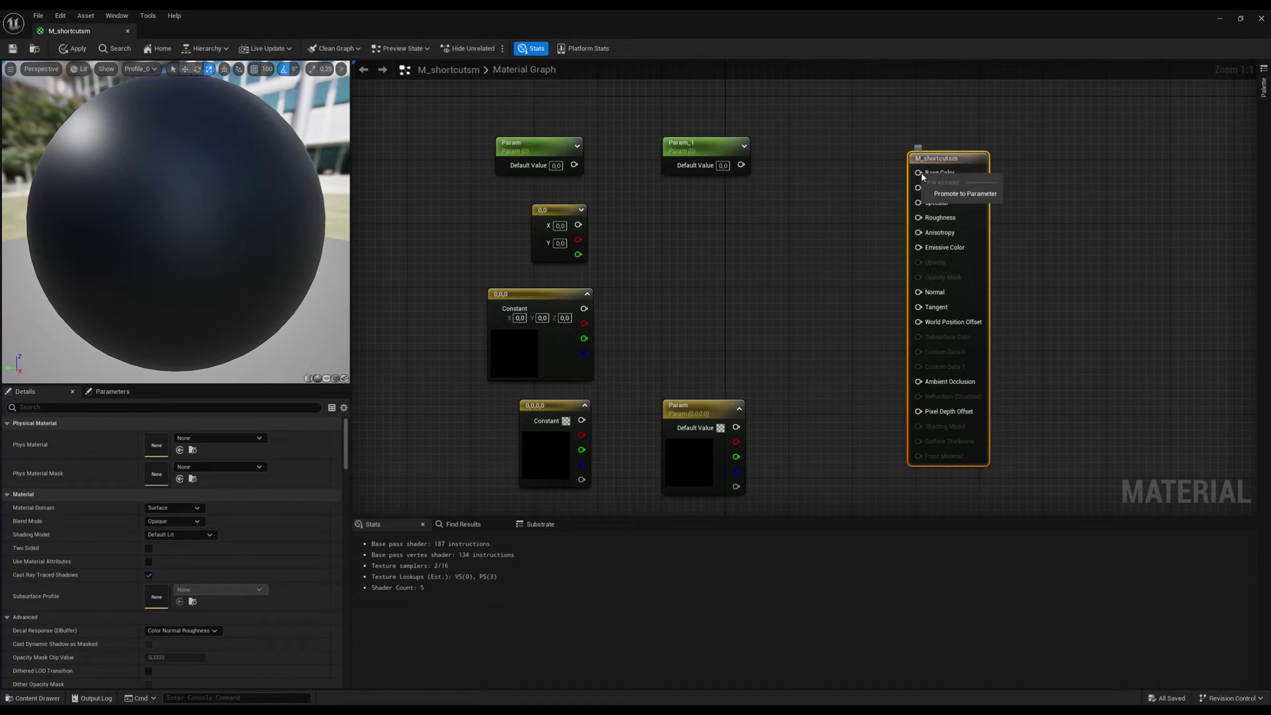
left_click(958, 194)
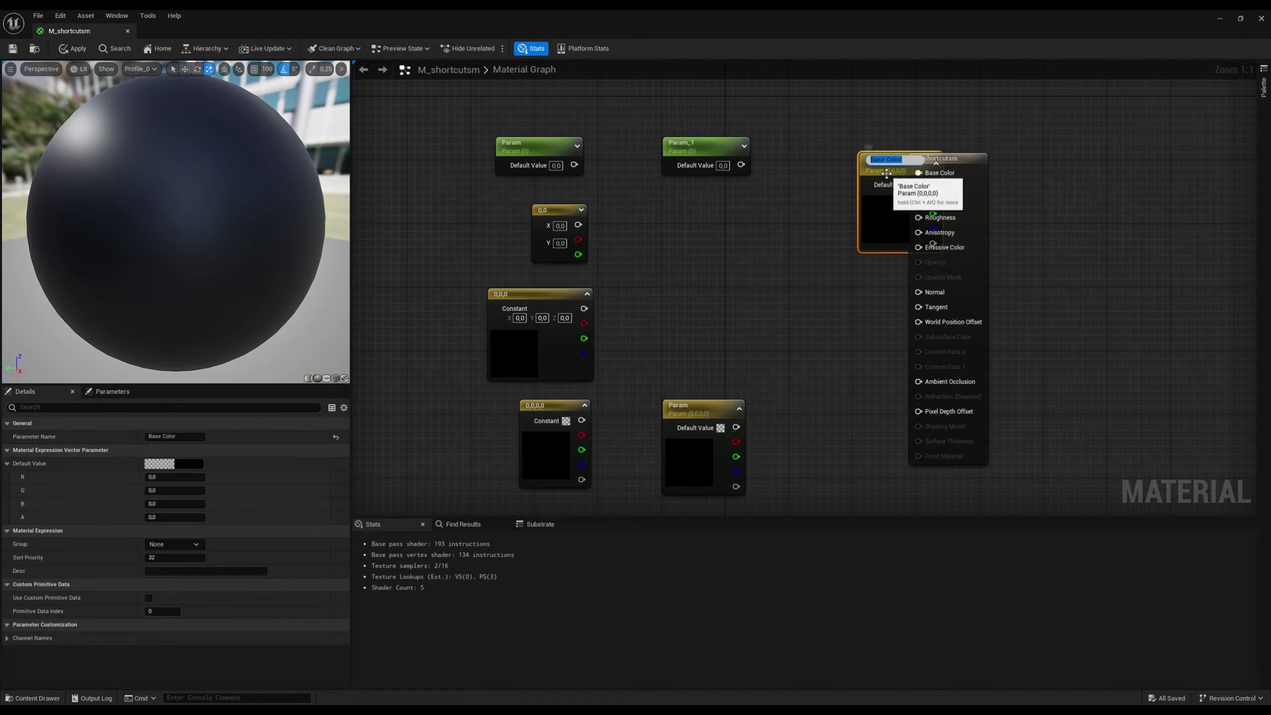
left_click_drag(894, 177, 754, 213)
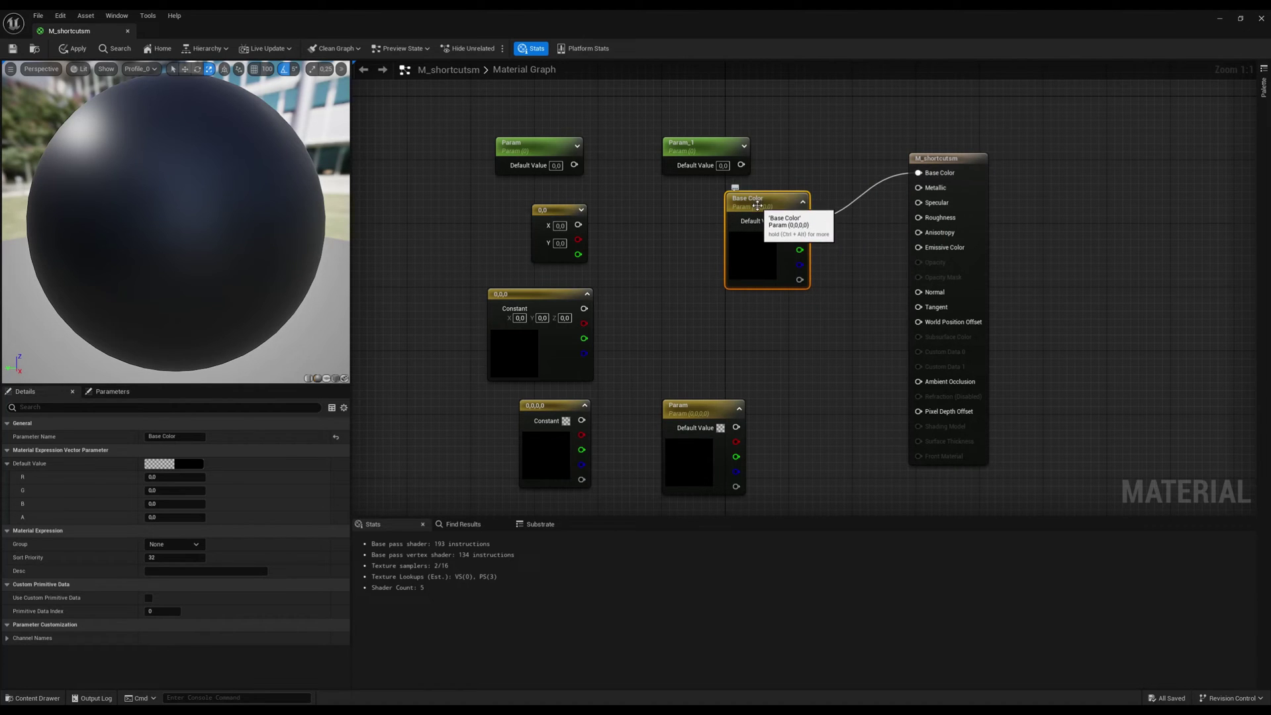
right_click(918, 203)
left_click(948, 228)
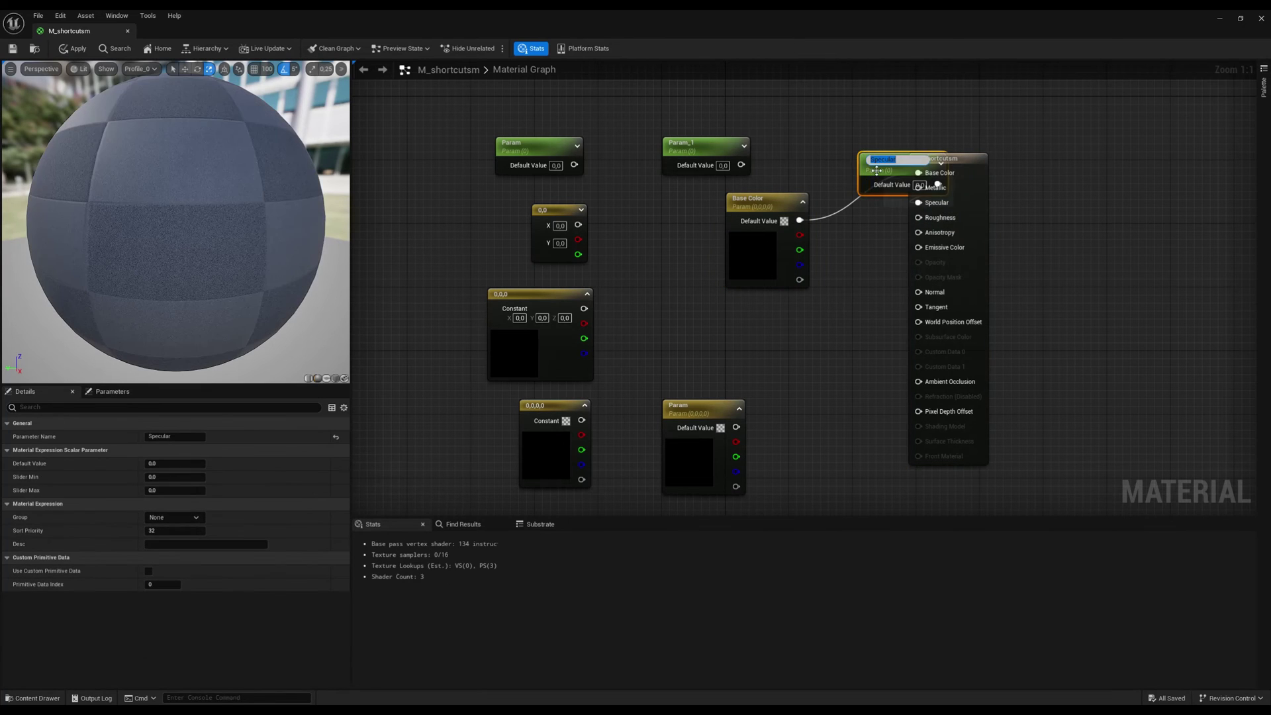
left_click_drag(884, 162, 747, 316)
Promote Roughness to a parameter below Specular and add a scalar constant right of the result.
right_click(919, 218)
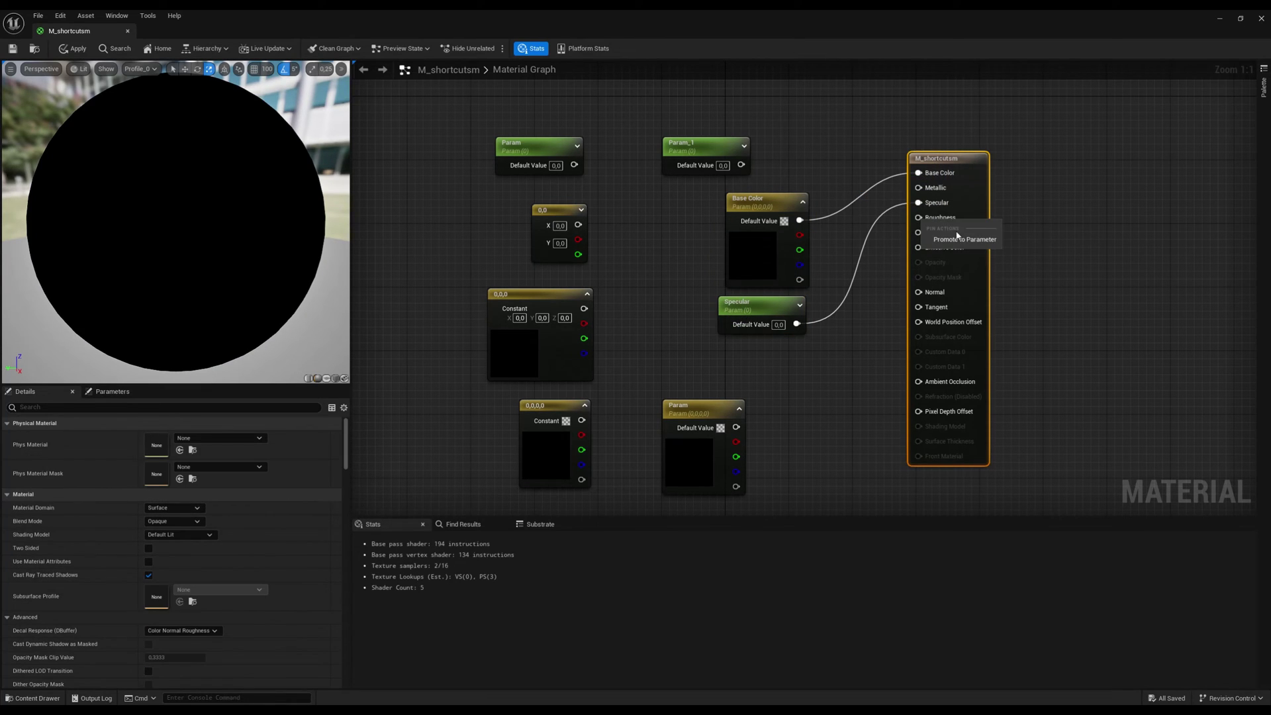
left_click(962, 240)
left_click_drag(884, 162, 755, 367)
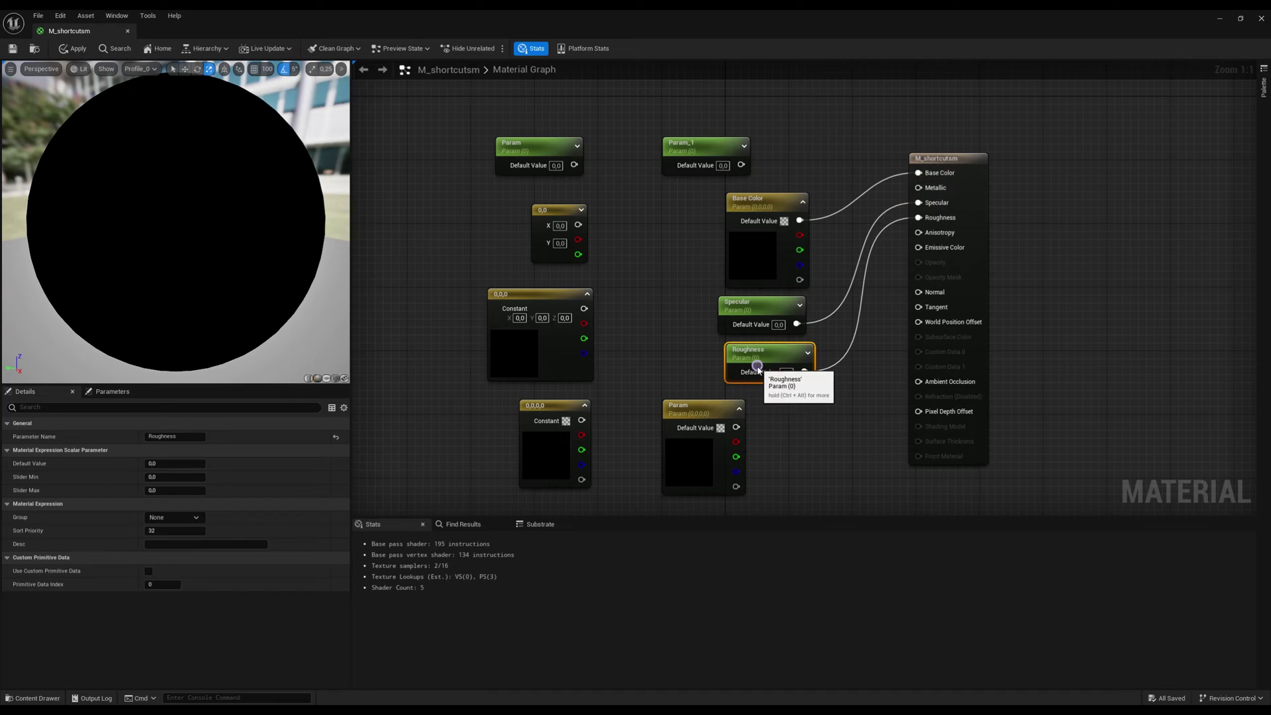
left_click(1086, 170)
Add two-, three- and four-component constant nodes right of the result node.
left_click(1103, 267)
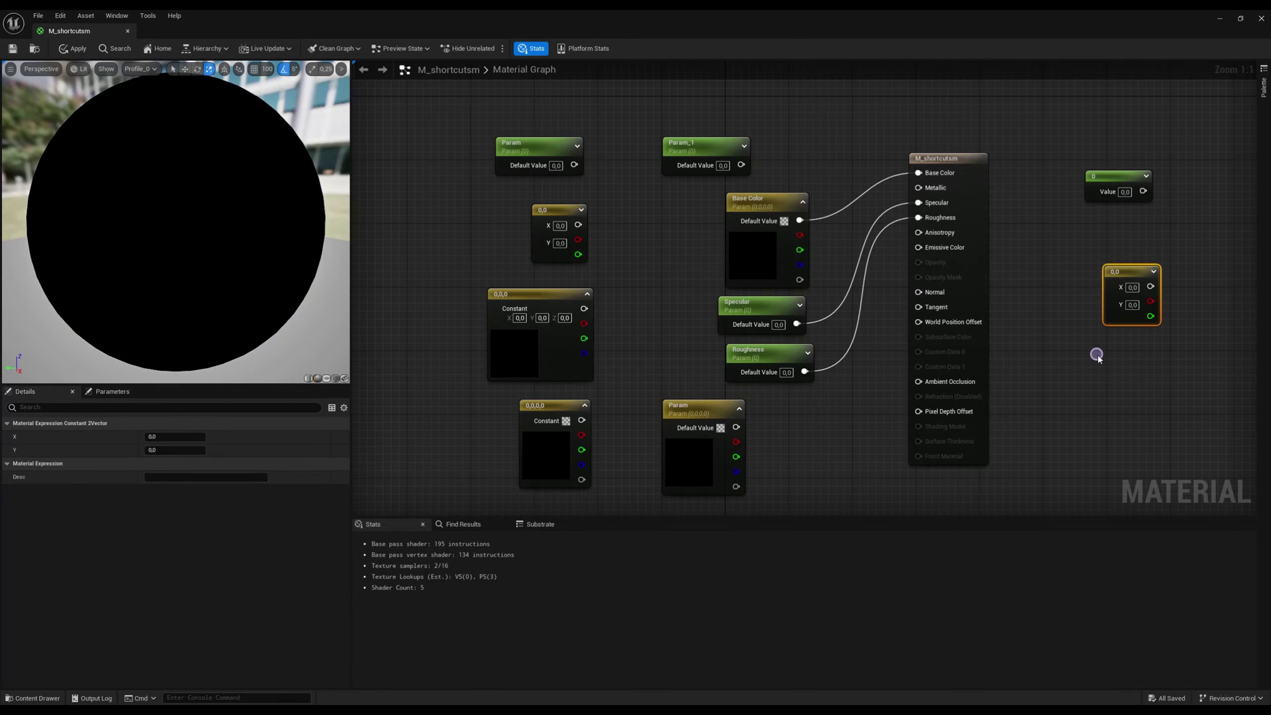
left_click(1097, 356)
left_click(1055, 425)
right_click_drag(1218, 303, 871, 216)
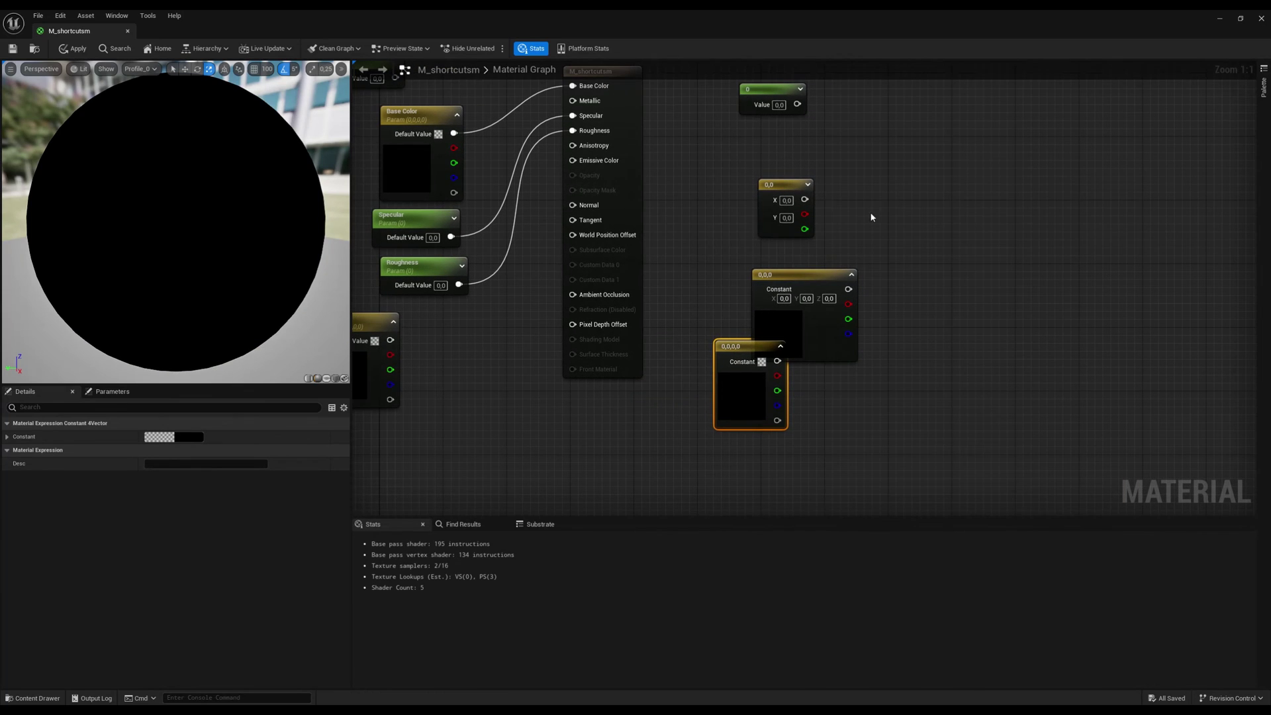
Add scalar parameter Param_2 and vector parameter vv, then promote Normal to a parameter.
left_click(916, 175)
left_click(964, 292)
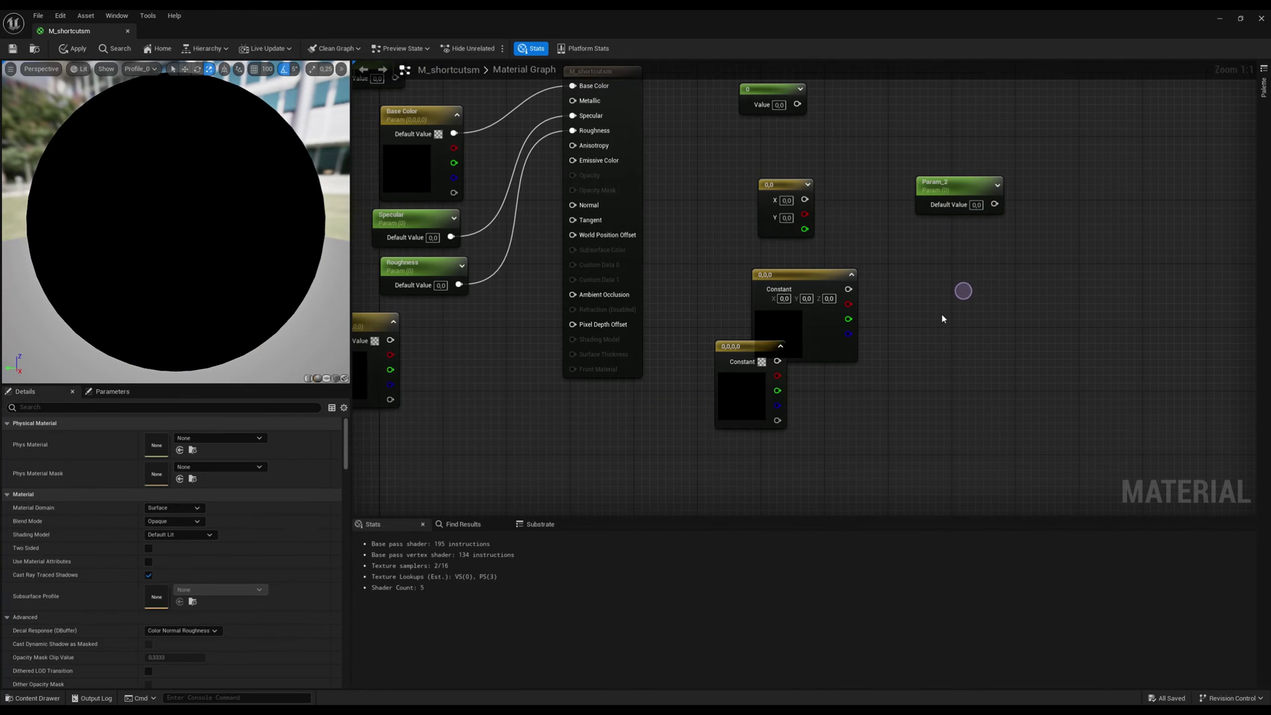
left_click(942, 313)
right_click_drag(942, 313, 1057, 329)
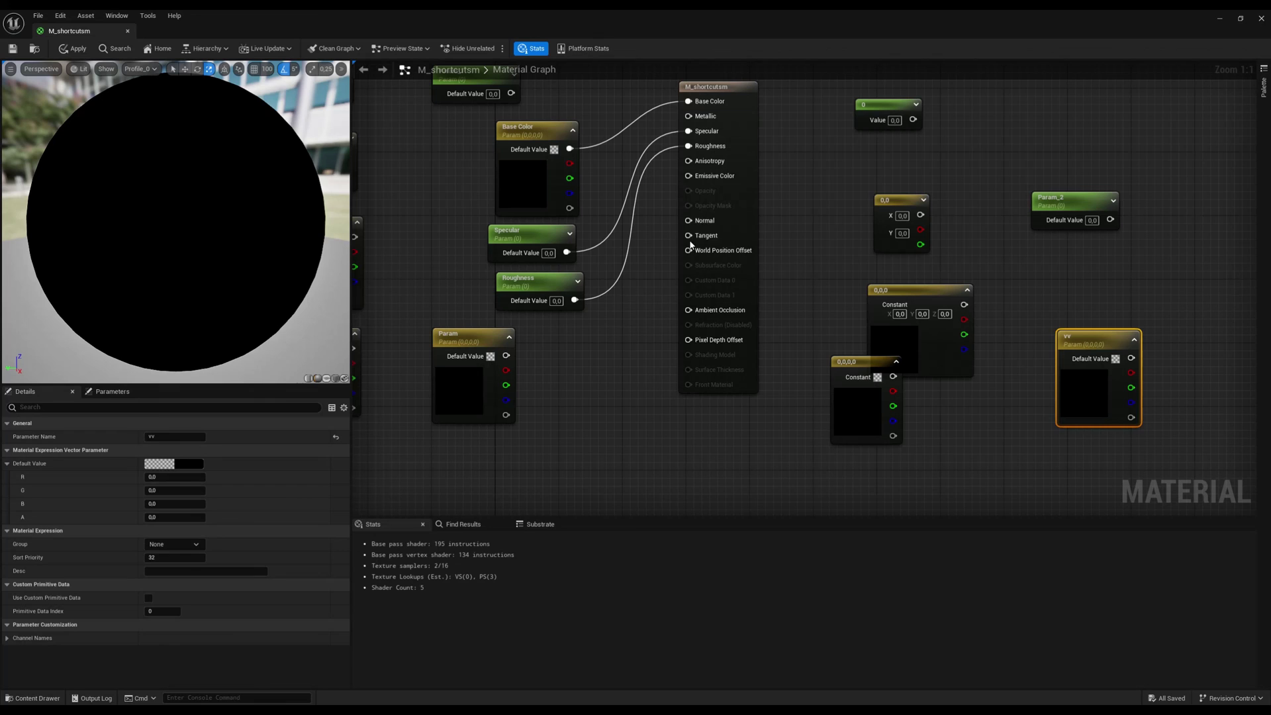
right_click(687, 219)
left_click(764, 248)
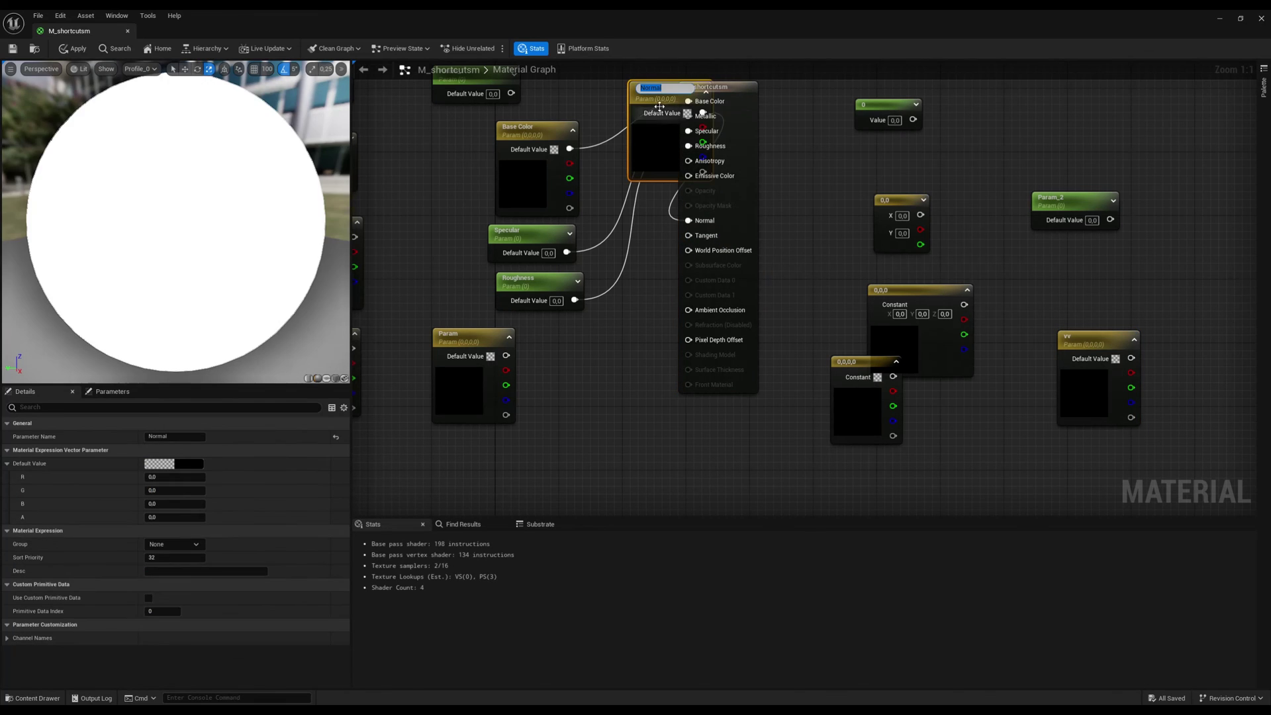